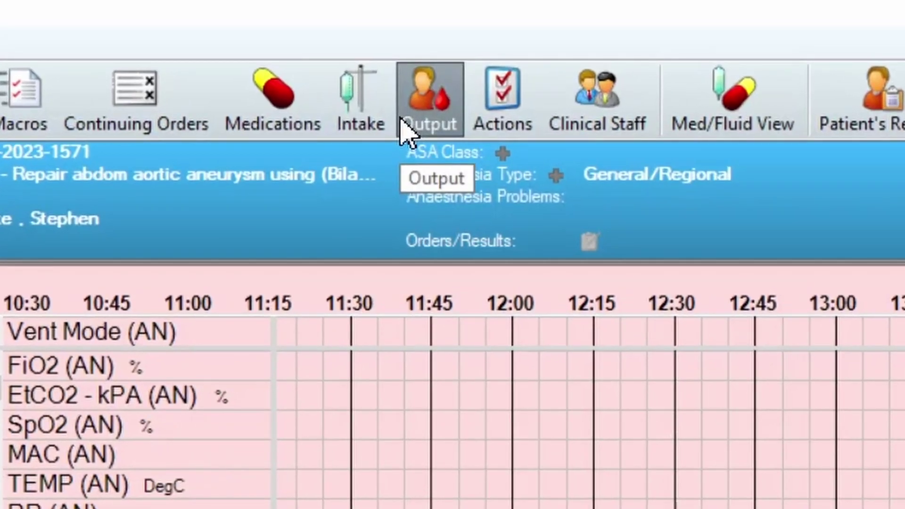
Start a new Urinary Catheter output entry and set its time to 15:00
{"action": "left_click", "coordinate": [424, 129]}
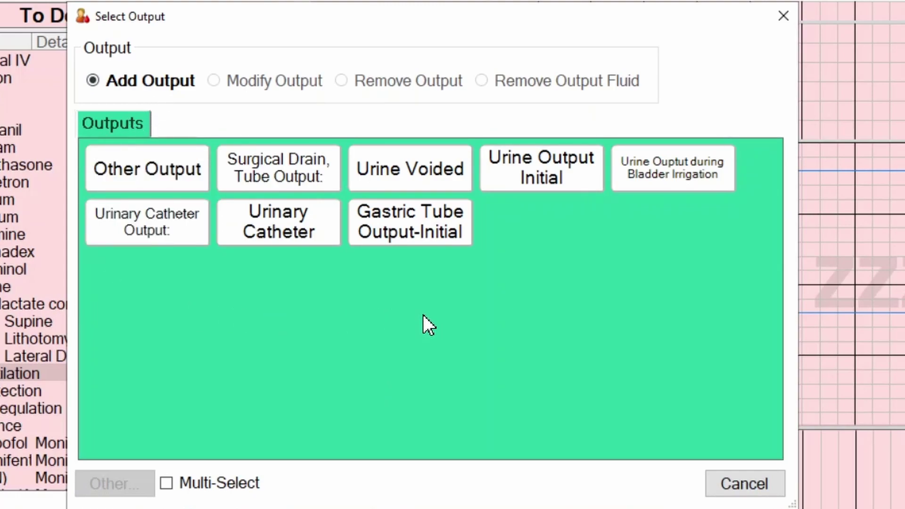
{"action": "left_click", "coordinate": [292, 235]}
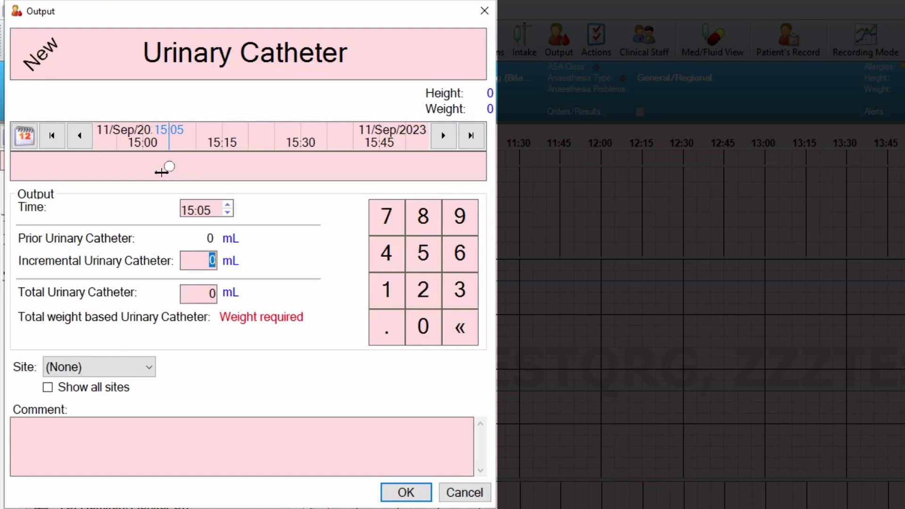
{"action": "left_click_drag", "start_coordinate": [168, 167], "coordinate": [168, 166]}
{"action": "left_click", "coordinate": [230, 213]}
{"action": "left_click", "coordinate": [230, 213]}
{"action": "left_click", "coordinate": [231, 213]}
{"action": "left_click", "coordinate": [230, 212]}
{"action": "left_click", "coordinate": [230, 213]}
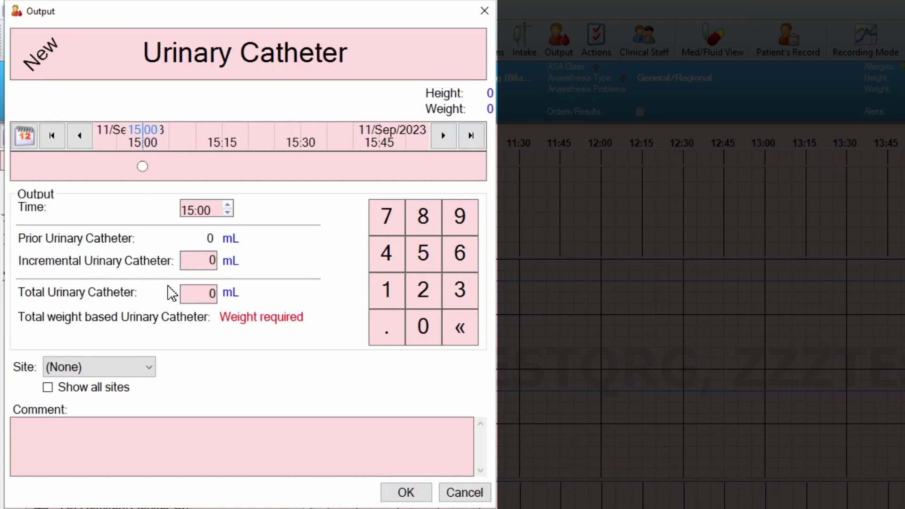
Set the incremental Urinary Catheter volume to 50 mL and save the output entry to the record
{"action": "left_click", "coordinate": [204, 262]}
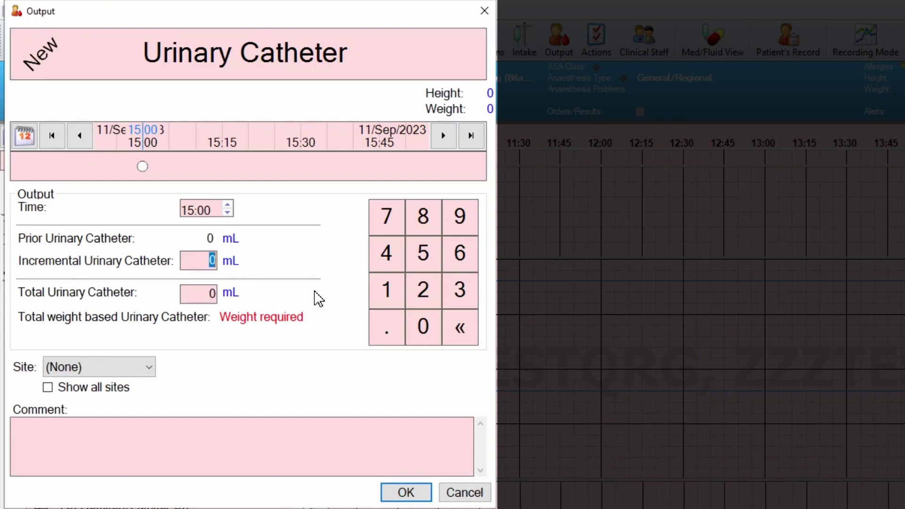
{"action": "type", "text": "50"}
{"action": "left_click", "coordinate": [407, 492]}
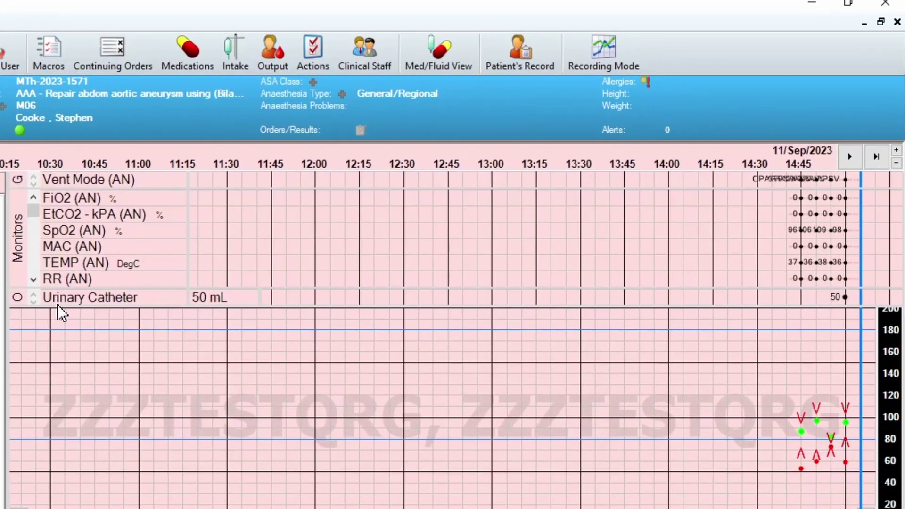
{"action": "left_click", "coordinate": [198, 299]}
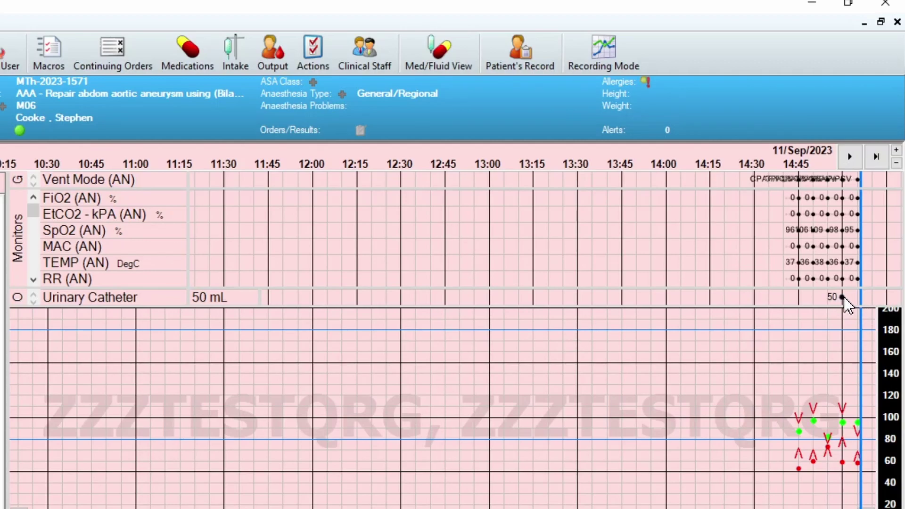
Modify the charted 50 mL Urinary Catheter entry to time 14:47 and an incremental volume of 40 mL
{"action": "mouse_move", "coordinate": [843, 299]}
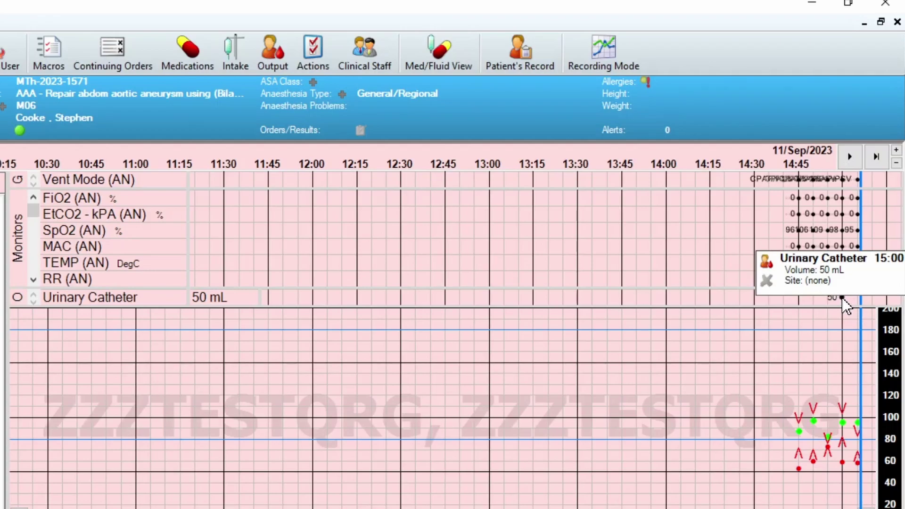
{"action": "double_click", "coordinate": [843, 299]}
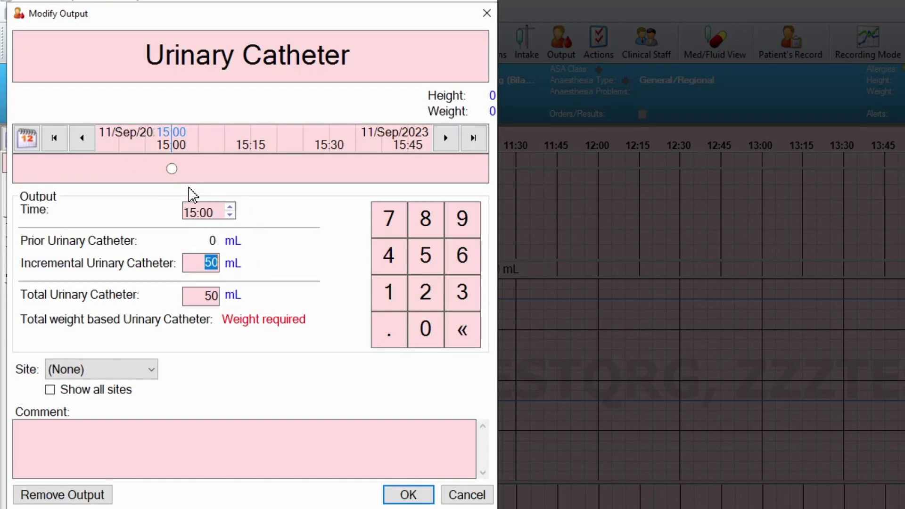
{"action": "left_click_drag", "start_coordinate": [171, 168], "coordinate": [103, 166]}
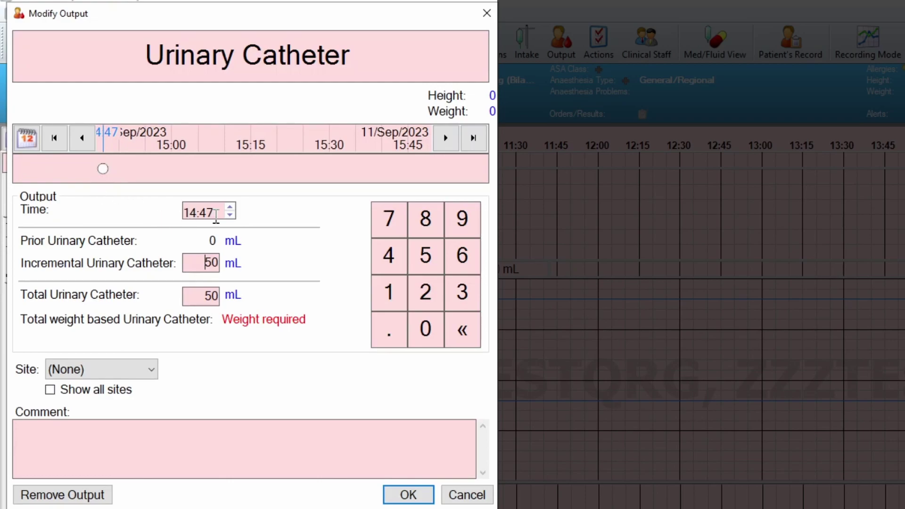
{"action": "left_click_drag", "start_coordinate": [198, 258], "coordinate": [233, 264]}
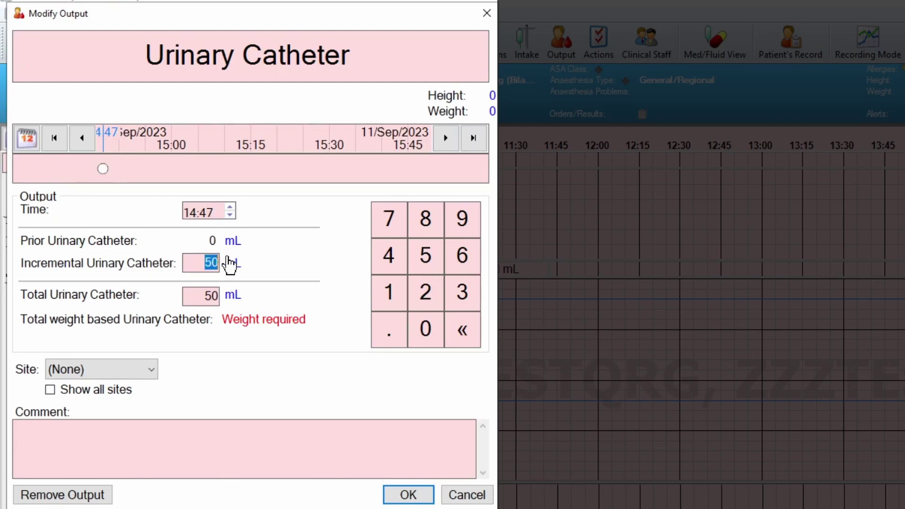
{"action": "type", "text": "40"}
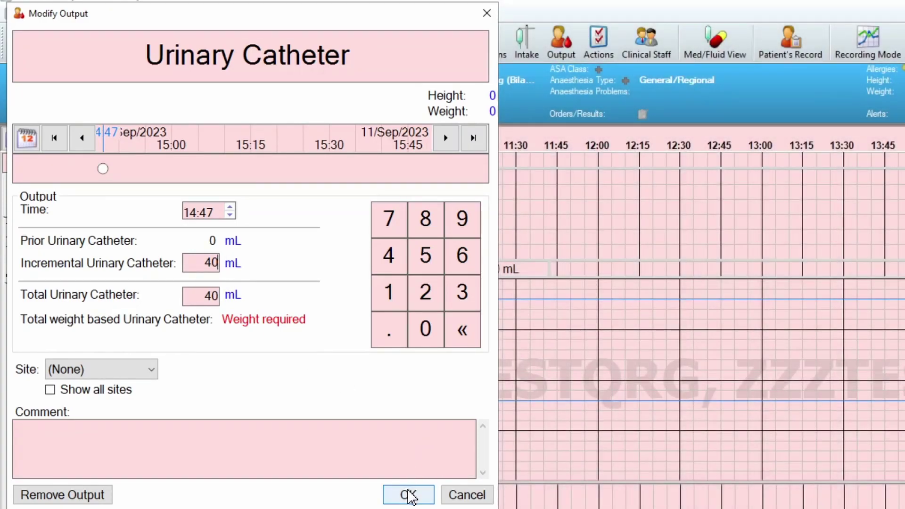
{"action": "left_click", "coordinate": [409, 495]}
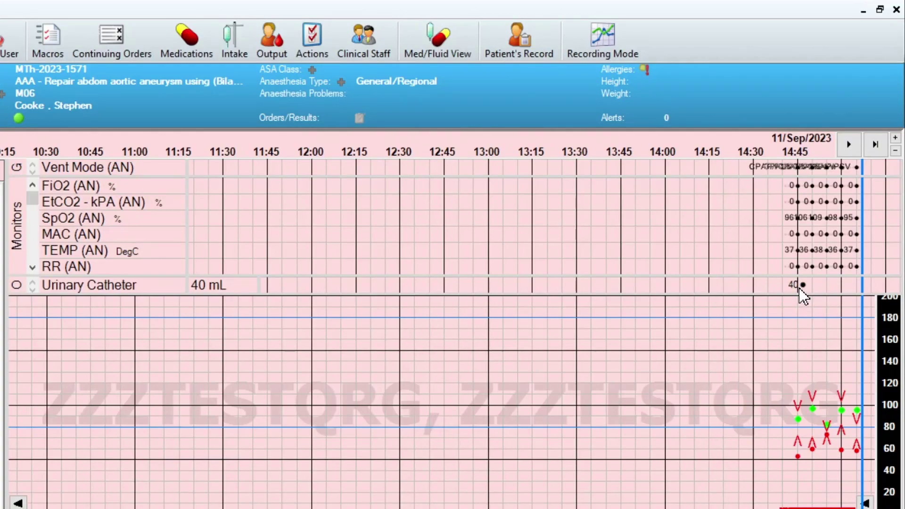
Open the documented Urinary Catheter output through the Modify Output option and close it without changes
{"action": "left_click", "coordinate": [277, 49]}
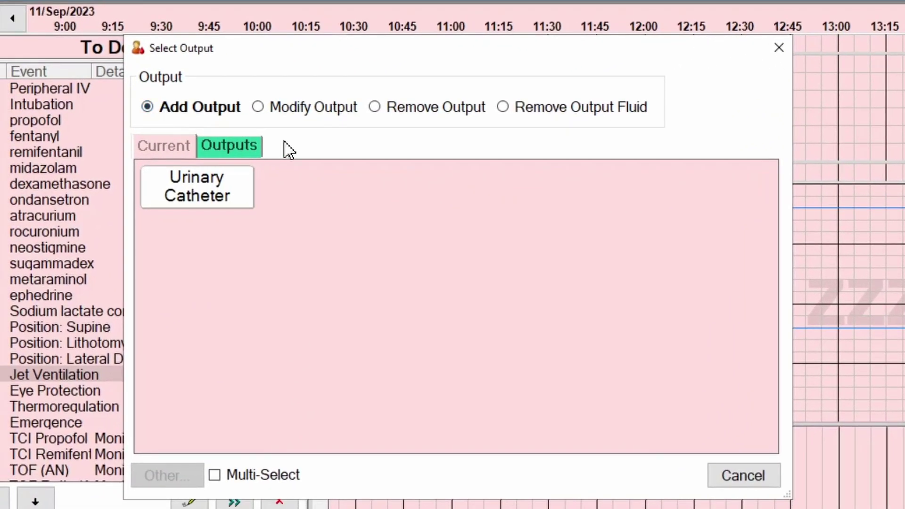
{"action": "left_click", "coordinate": [306, 113]}
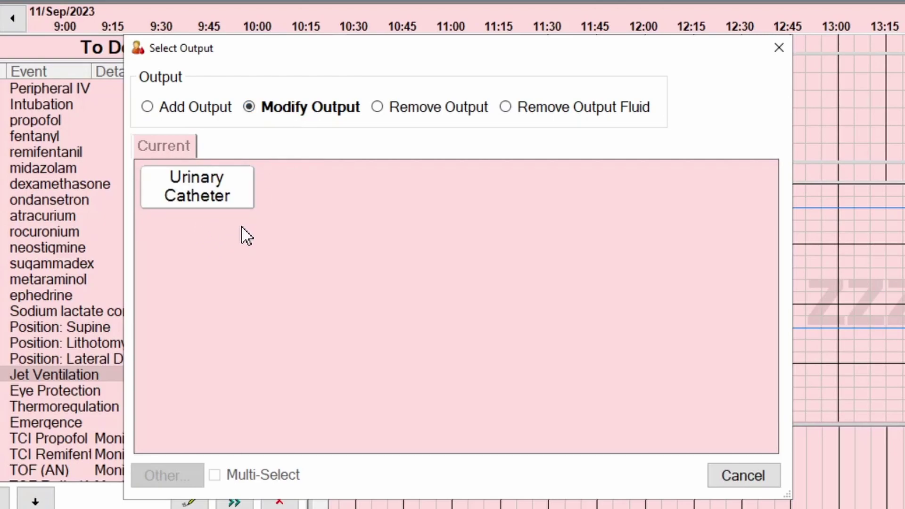
{"action": "left_click", "coordinate": [210, 215]}
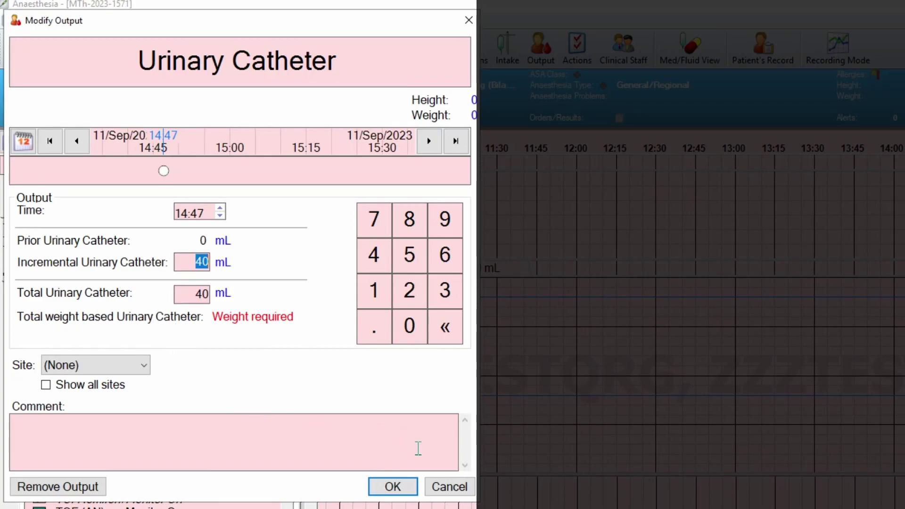
{"action": "left_click", "coordinate": [450, 487]}
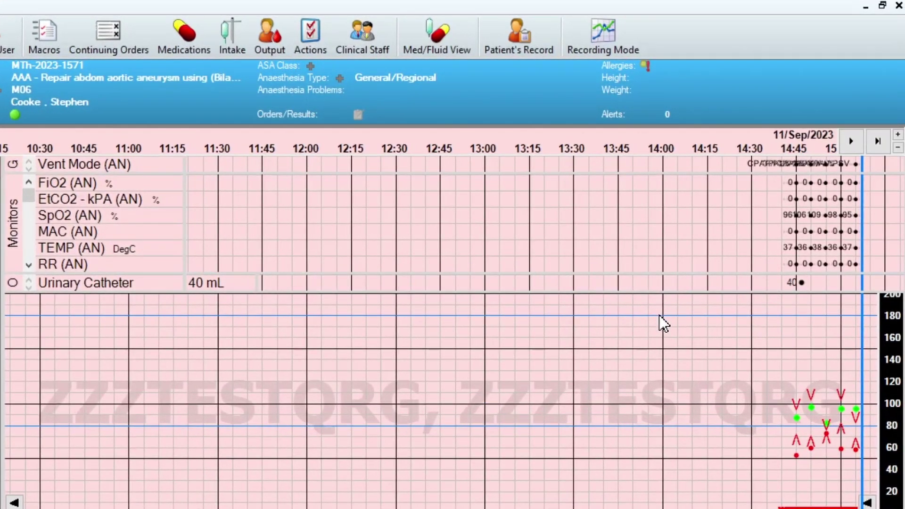
{"action": "right_click", "coordinate": [855, 290]}
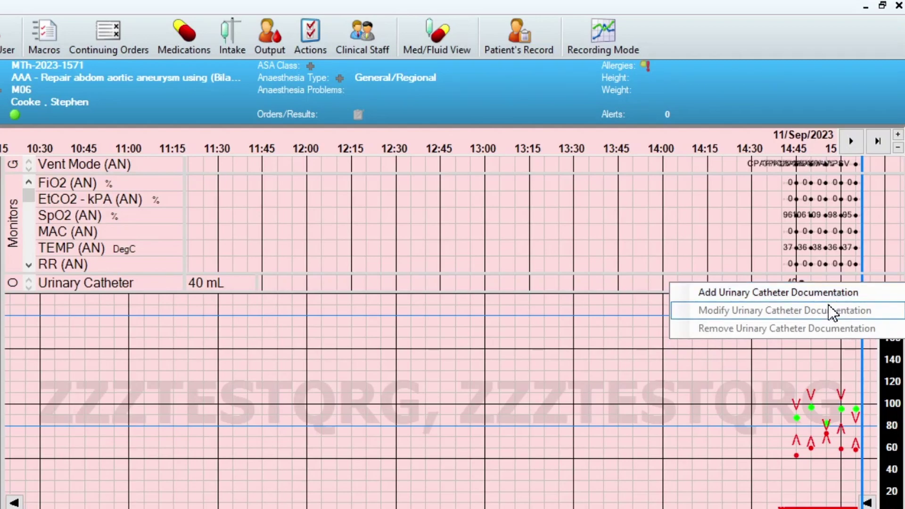
{"action": "left_click", "coordinate": [703, 42]}
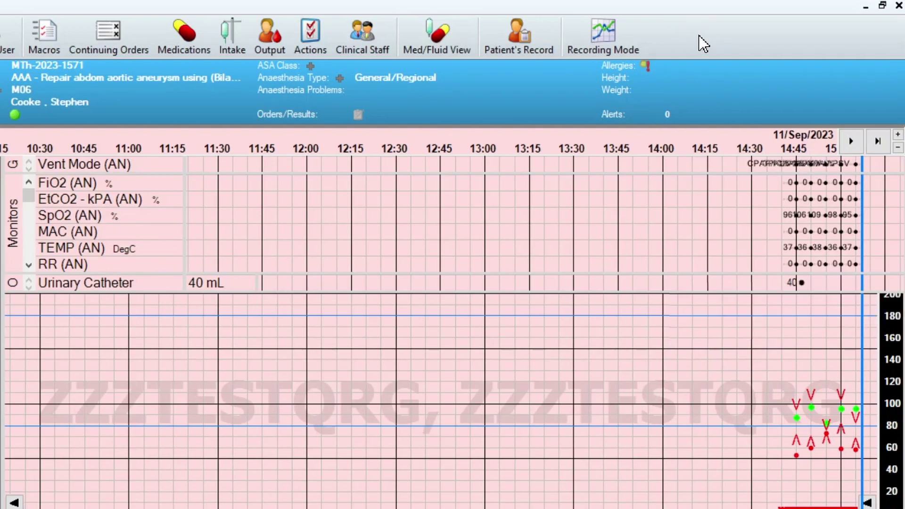
Add another Urinary Catheter output entry with an incremental volume of 20 mL
{"action": "left_click", "coordinate": [266, 44]}
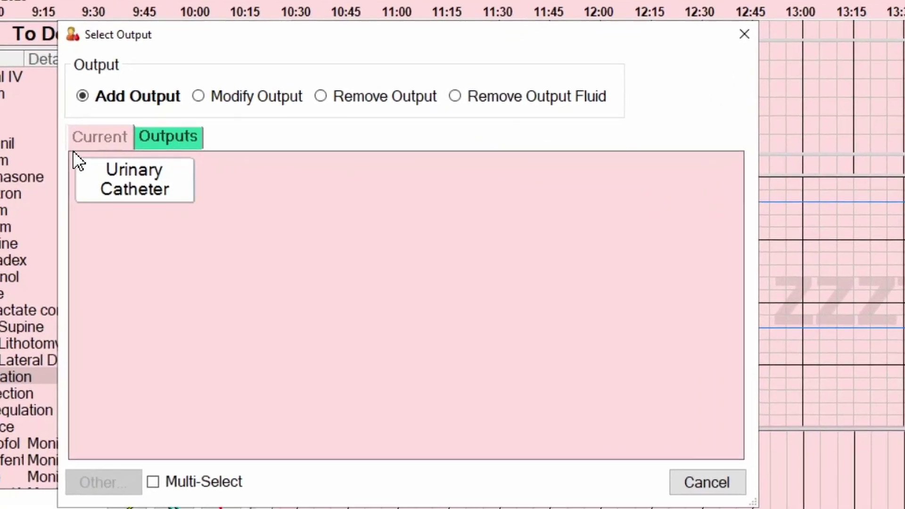
{"action": "left_click", "coordinate": [91, 182]}
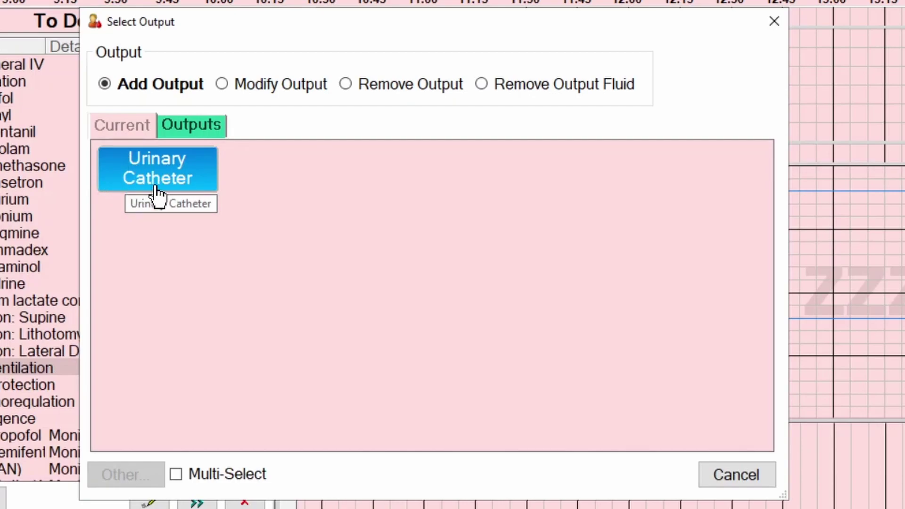
{"action": "left_click", "coordinate": [156, 187]}
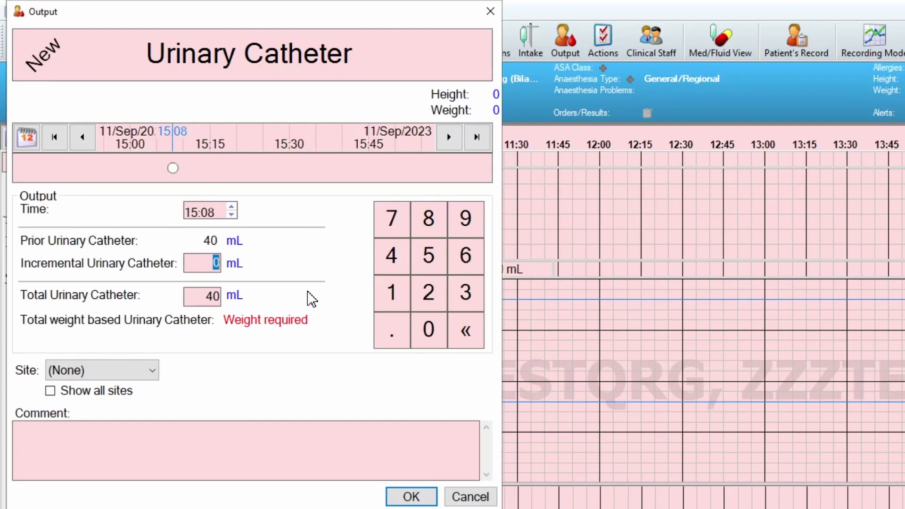
{"action": "type", "text": "20"}
{"action": "left_click", "coordinate": [411, 495]}
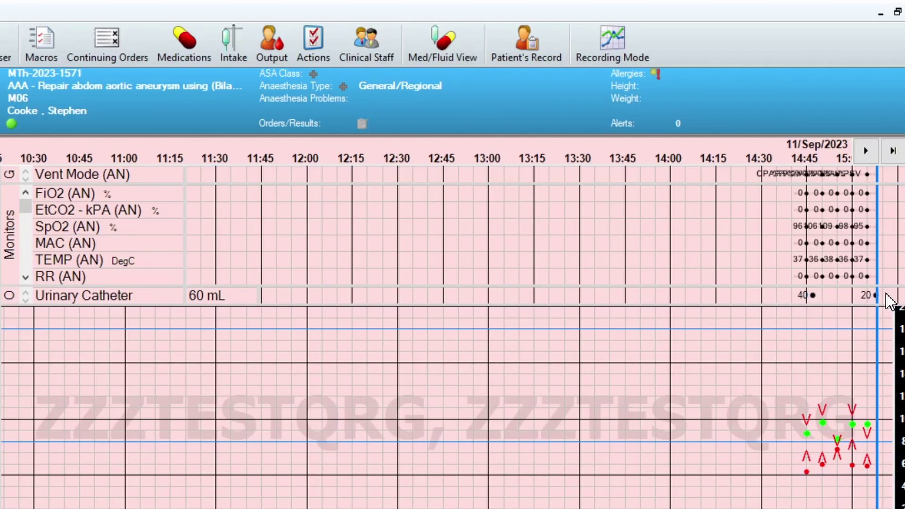
Remove the 20 mL Urinary Catheter entry directly from its charted point on the timeline
{"action": "mouse_move", "coordinate": [878, 302]}
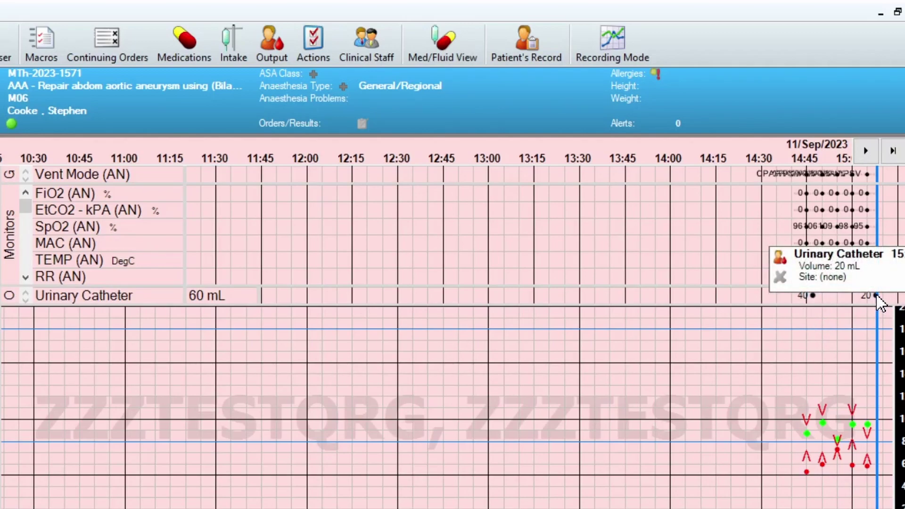
{"action": "double_click", "coordinate": [877, 296]}
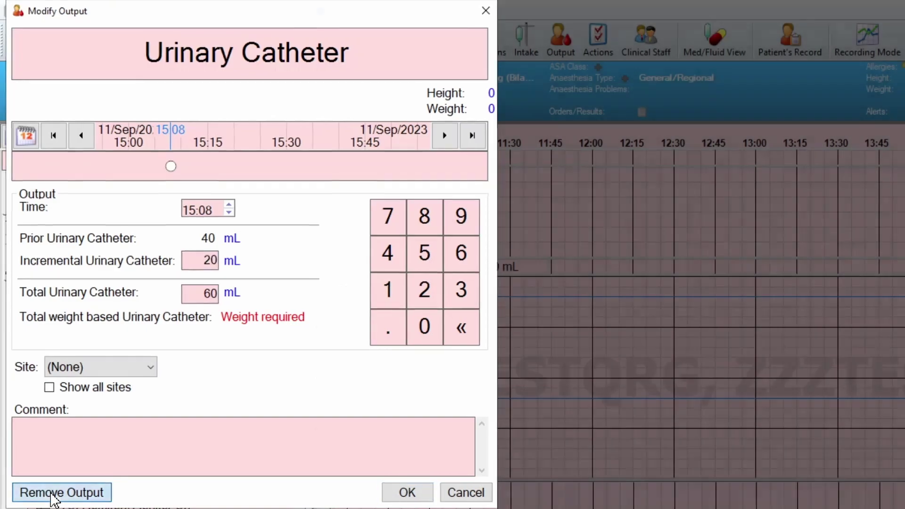
{"action": "left_click", "coordinate": [54, 495]}
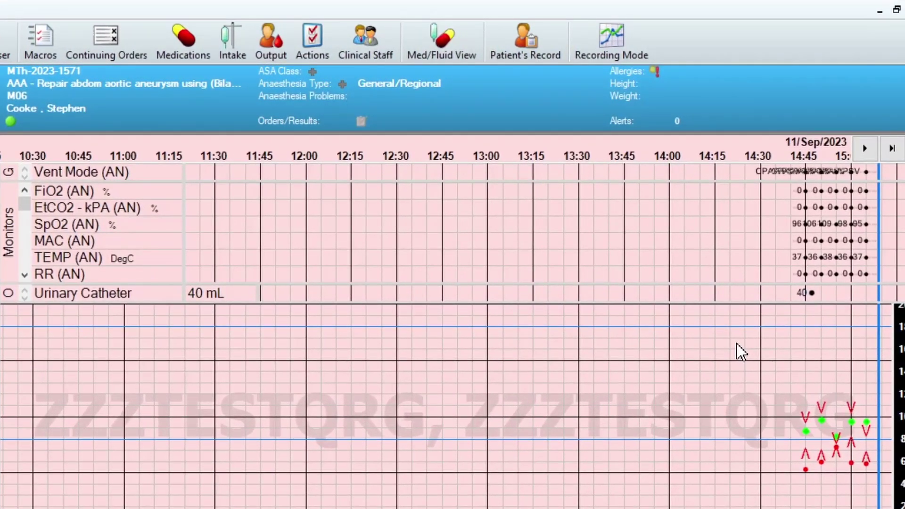
Remove the documented 40 mL Urinary Catheter entry using the Remove Output option
{"action": "left_click", "coordinate": [275, 52]}
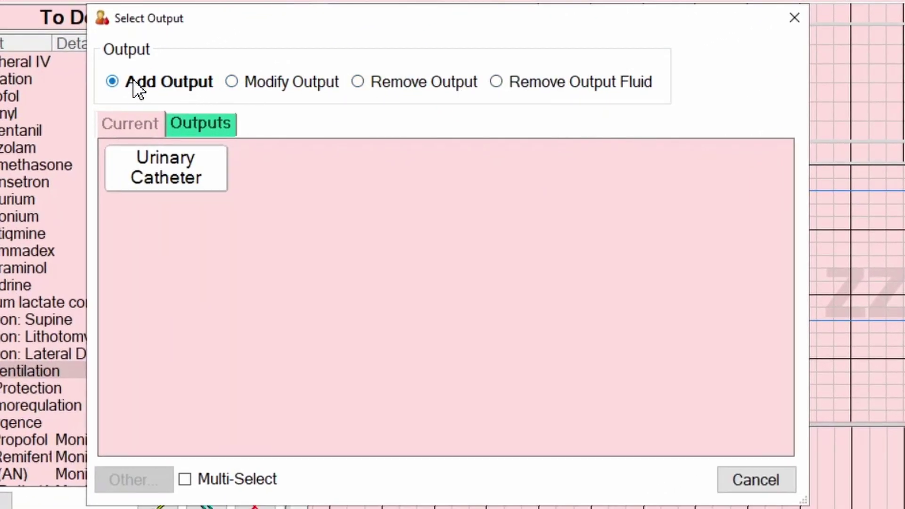
{"action": "left_click", "coordinate": [396, 83]}
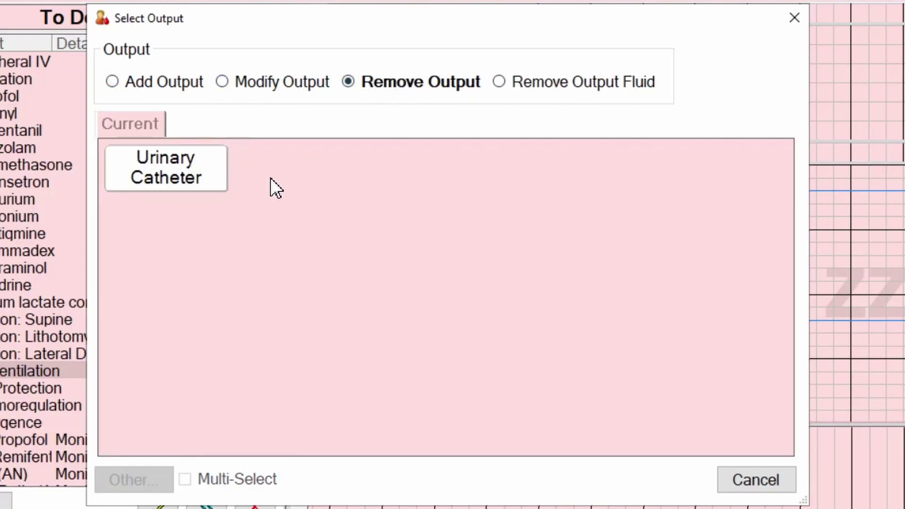
{"action": "left_click", "coordinate": [175, 187]}
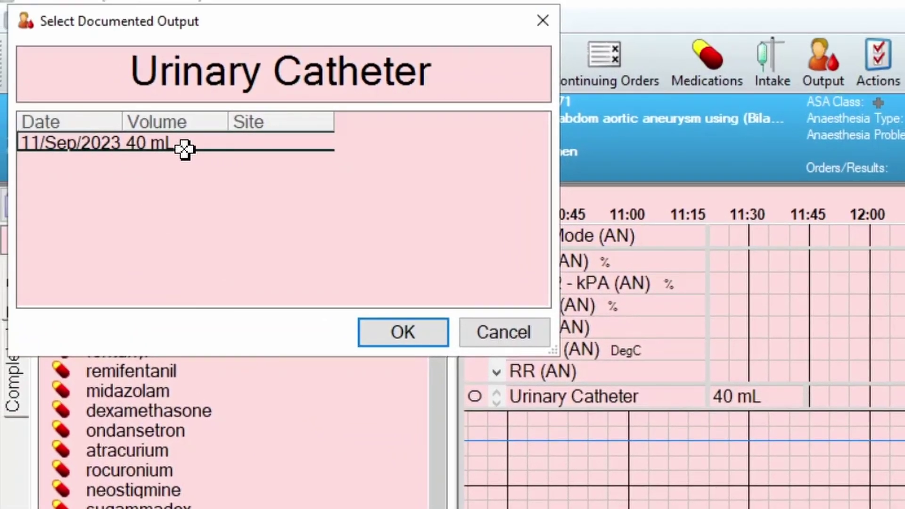
{"action": "left_click", "coordinate": [124, 145]}
{"action": "left_click", "coordinate": [399, 342]}
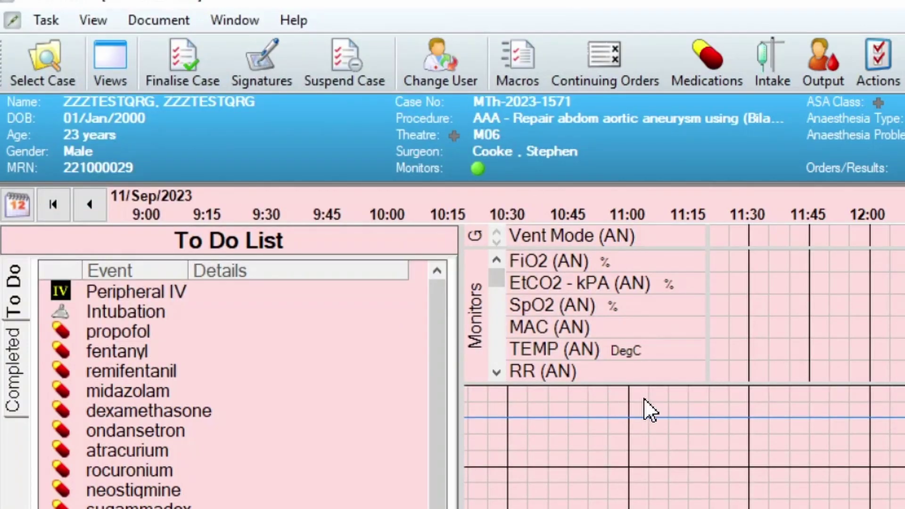